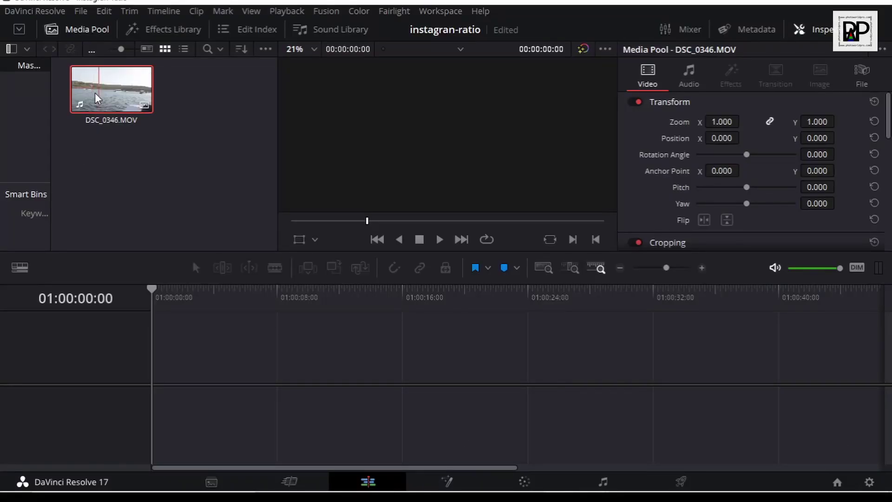
- Mark the boat clip's out point at 00:00:05:49 and drag only its video into a new Timeline 1
double_click(116, 98)
key(space)
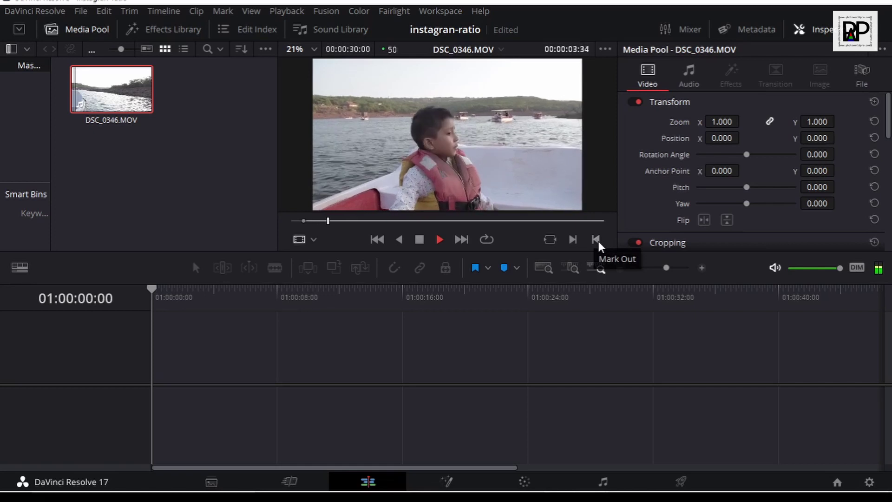
click(596, 239)
key(space)
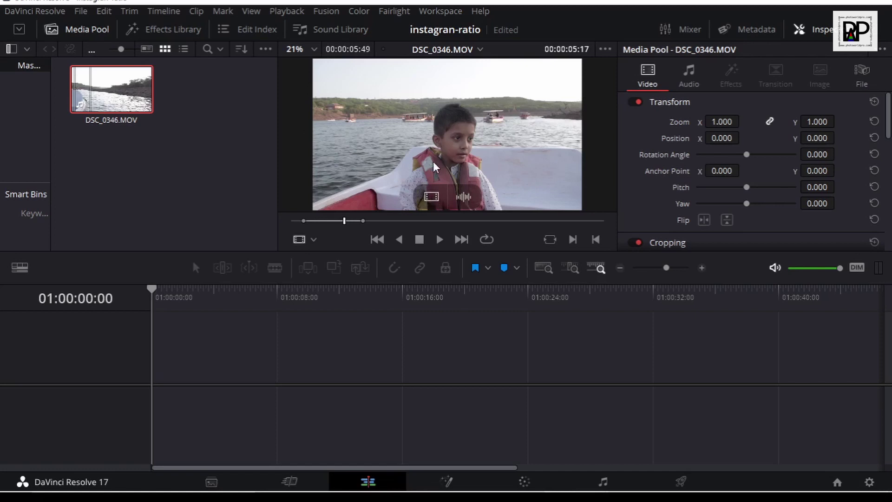
mouse_move(430, 197)
mouse_down()
mouse_move(168, 377)
mouse_move(154, 374)
mouse_up()
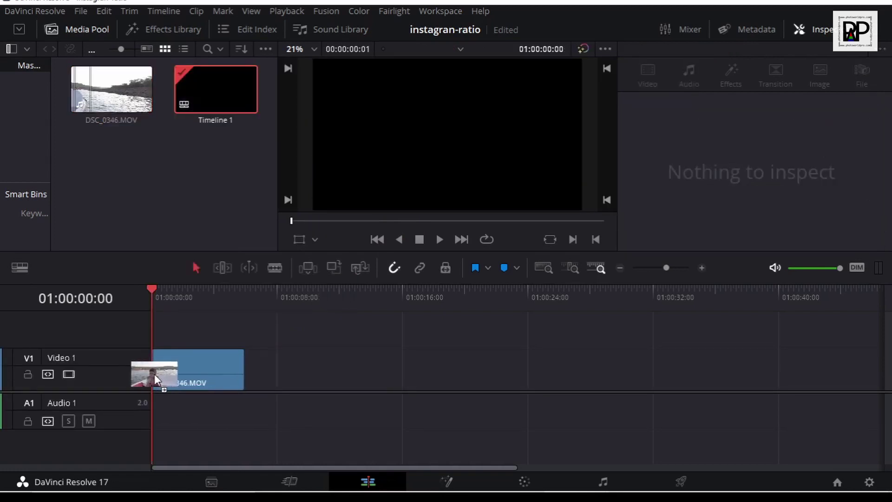
- Drop the DSC_0346.MOV video at the very start of track V1
drag(180, 296, 195, 294)
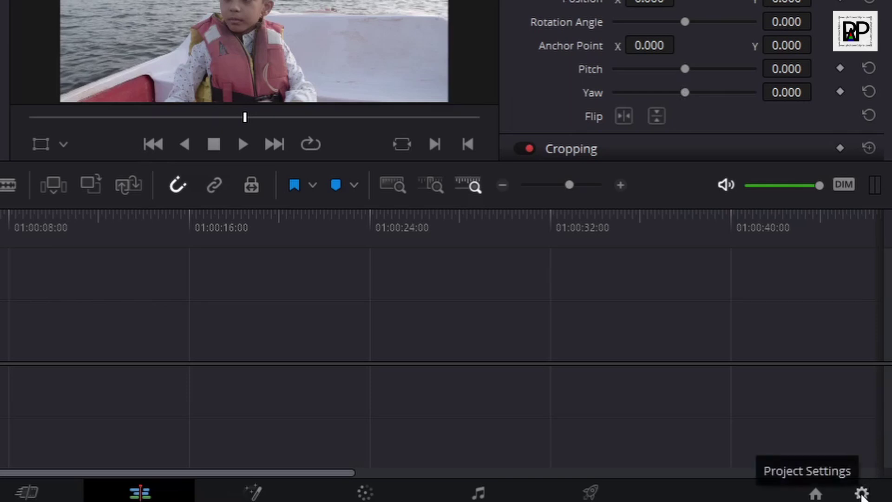
- Enter 1080 x 1920 as the timeline resolution in Project Settings' Master Settings
click(862, 493)
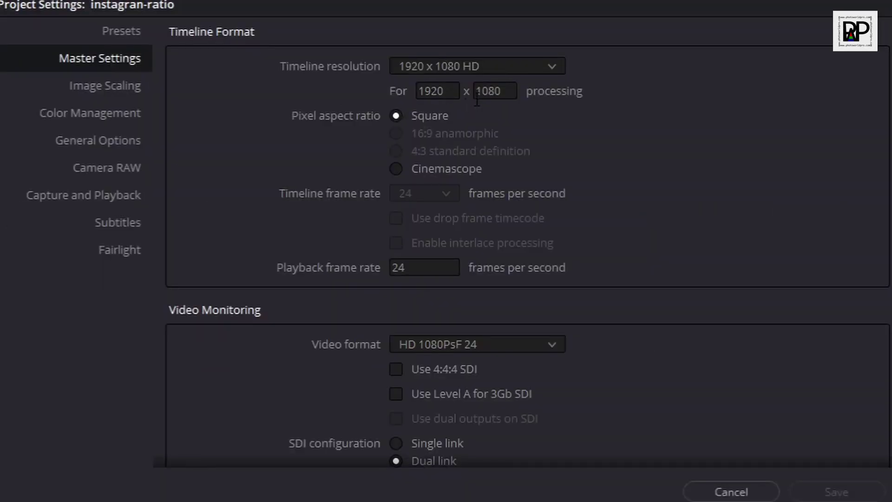
double_click(452, 91)
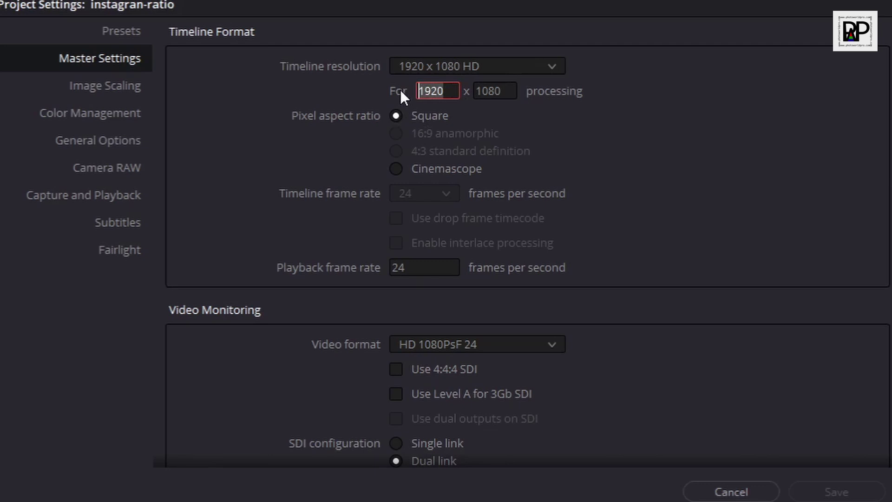
text(108)
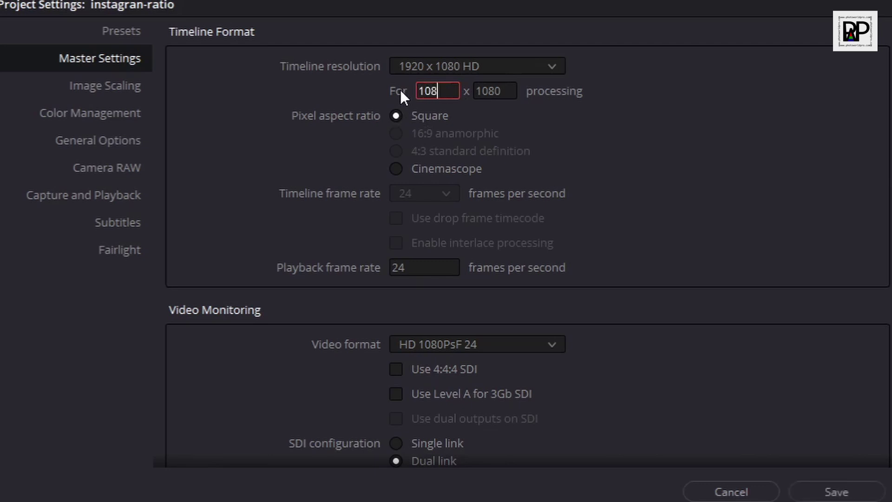
text(0)
double_click(507, 94)
text(19)
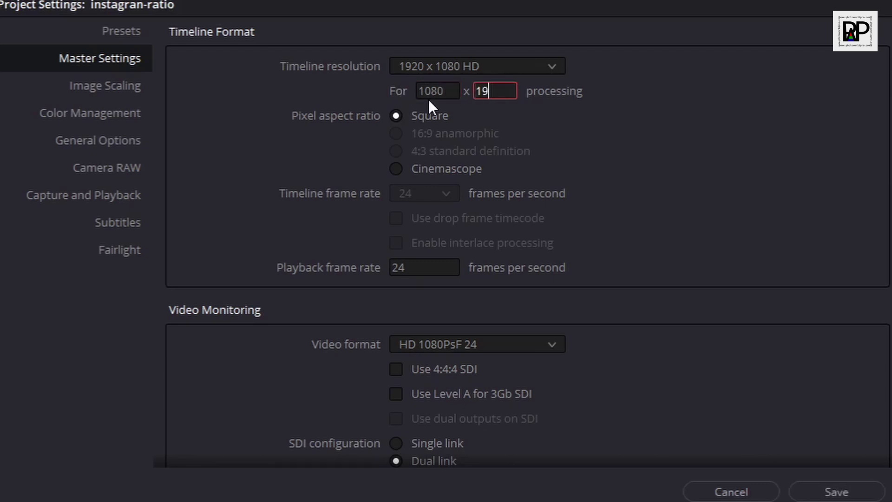
text(20)
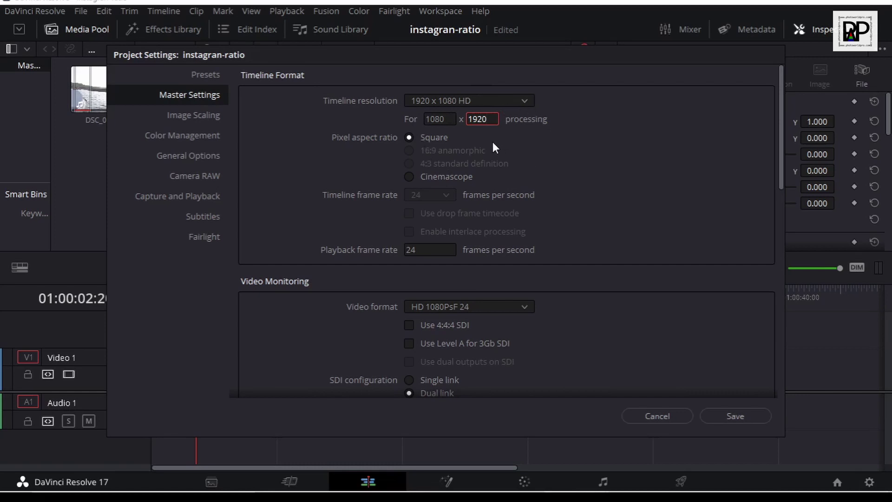
- Save the 1080 x 1920 resolution and enlarge the viewer to see the vertical frame
key(Return)
click(738, 417)
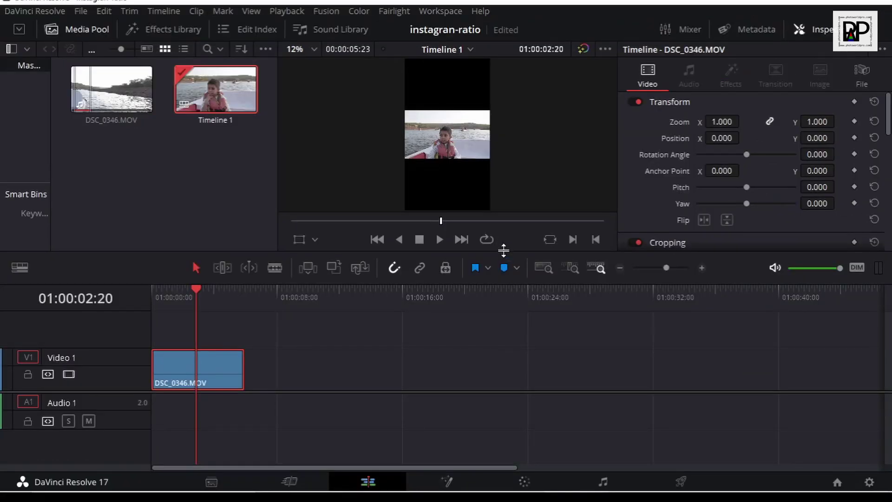
drag(504, 247, 507, 273)
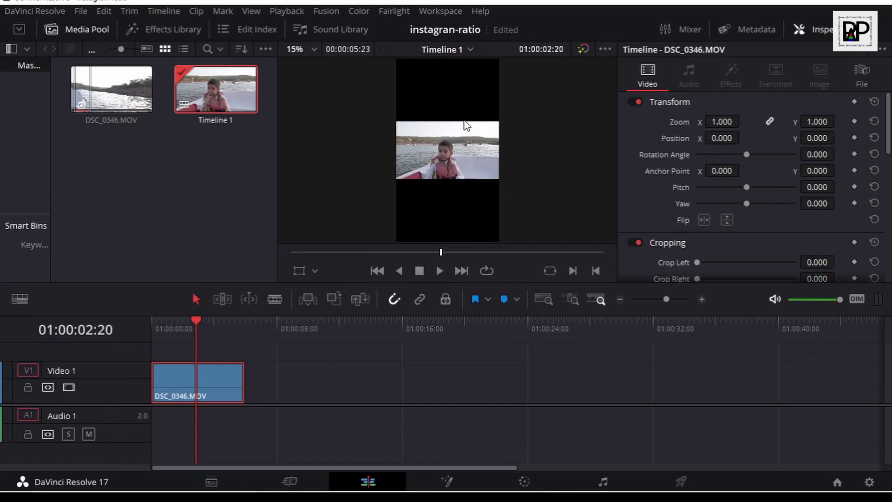
- Set Image Scaling's mismatched resolution files to Scale full frame with crop and save
click(870, 483)
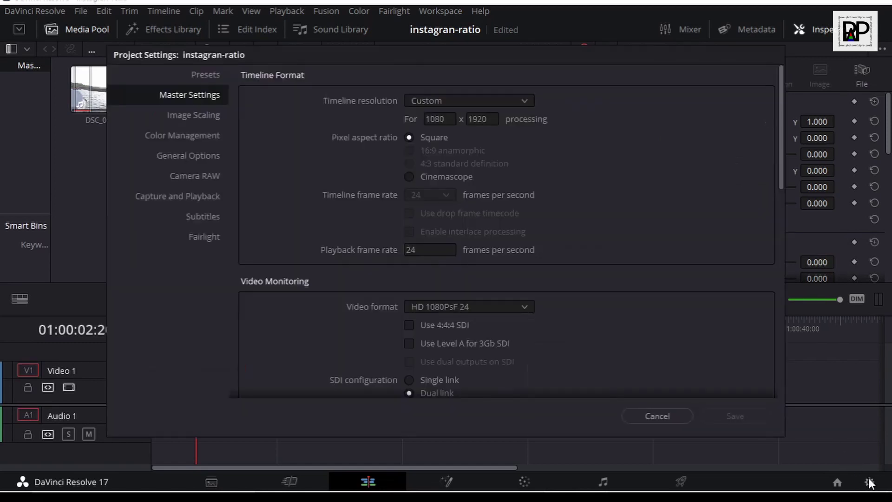
click(196, 120)
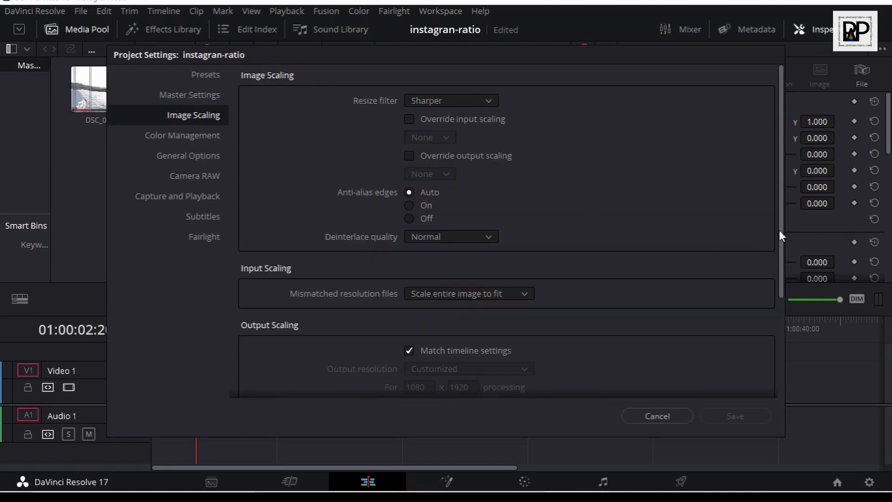
scroll(778, 231, down, 1)
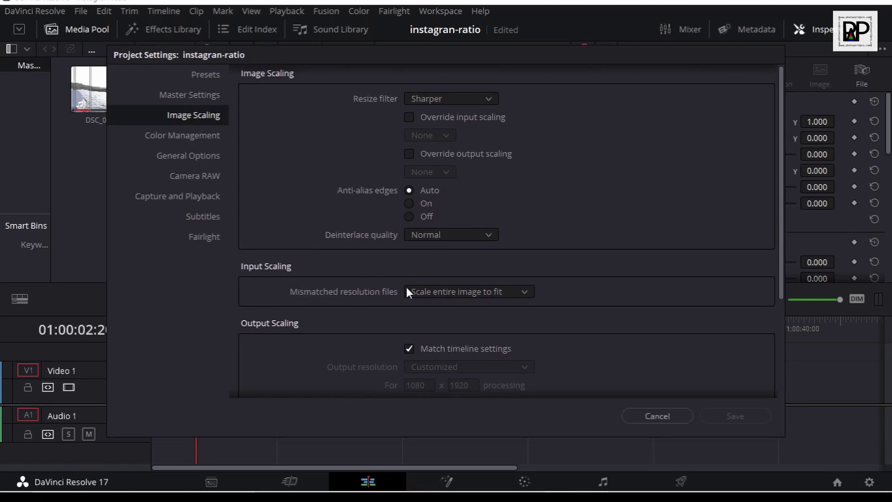
scroll(251, 244, down, 2)
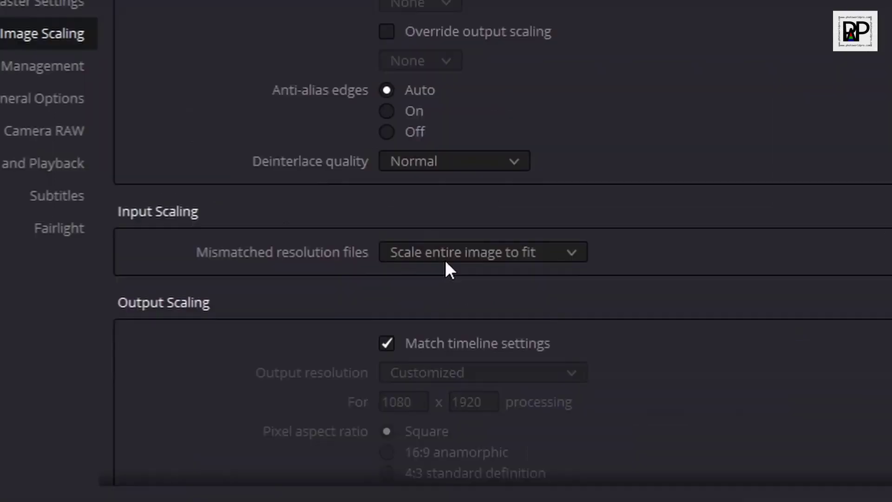
click(537, 266)
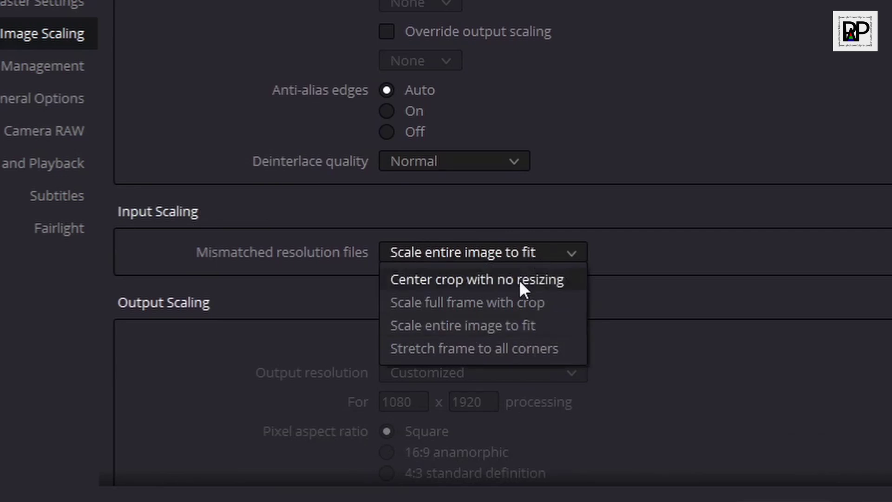
click(501, 305)
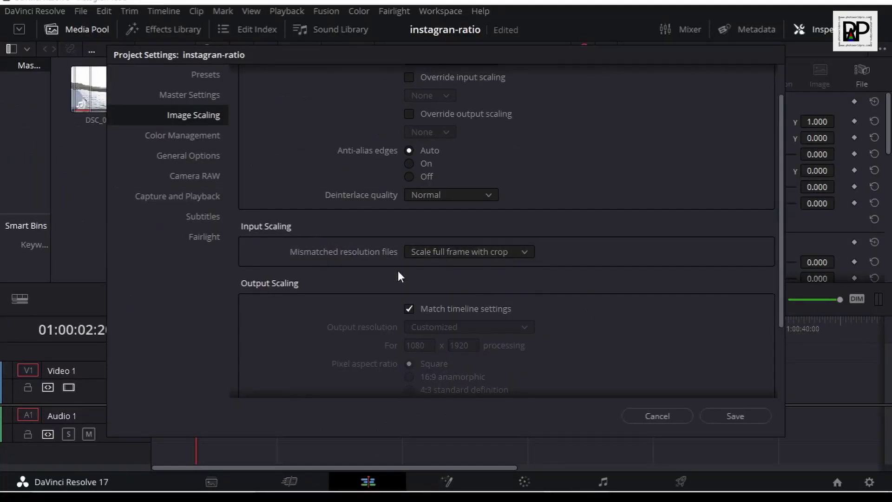
click(733, 418)
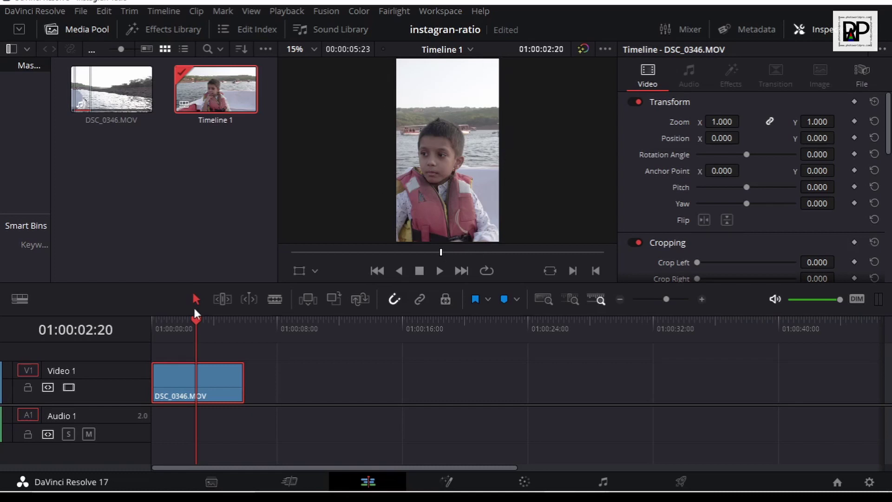
- Tick Retain Image Position under the Inspector's Cropping, then scrub the clip to check framing
mouse_move(194, 322)
mouse_down()
mouse_move(152, 325)
mouse_move(224, 327)
mouse_up()
scroll(810, 180, down, 3)
scroll(809, 180, down, 2)
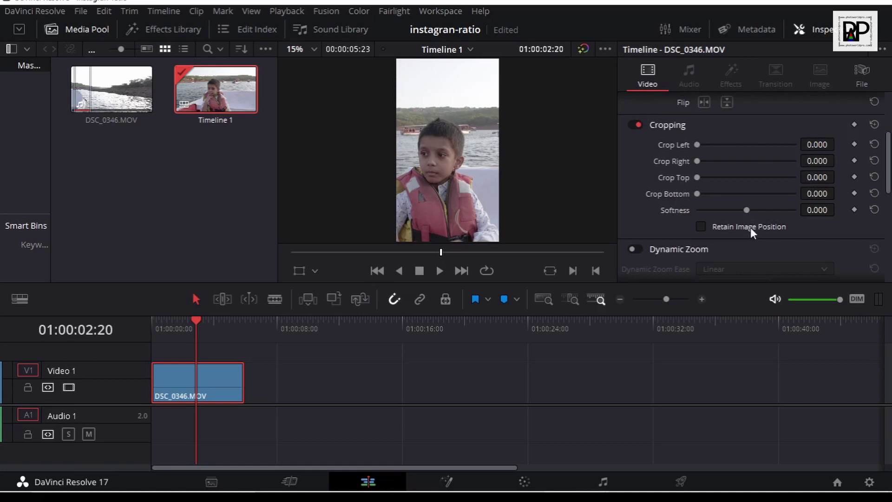
scroll(748, 215, up, 2)
scroll(745, 210, down, 3)
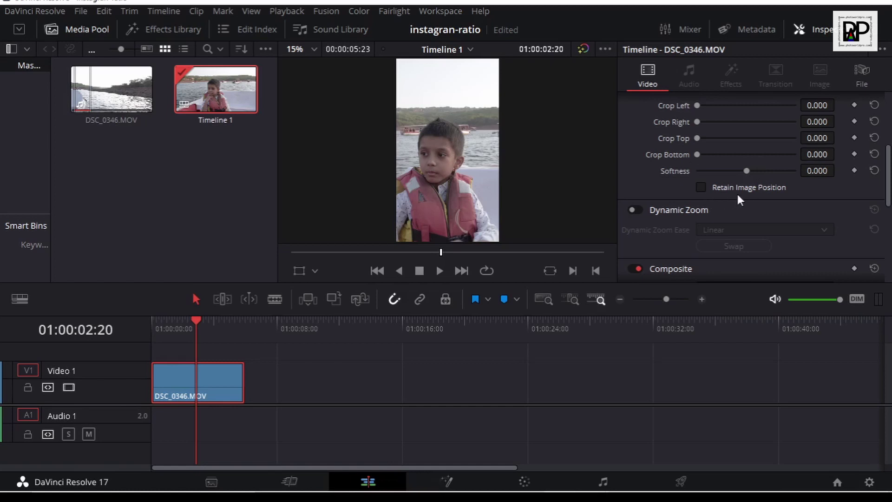
click(701, 187)
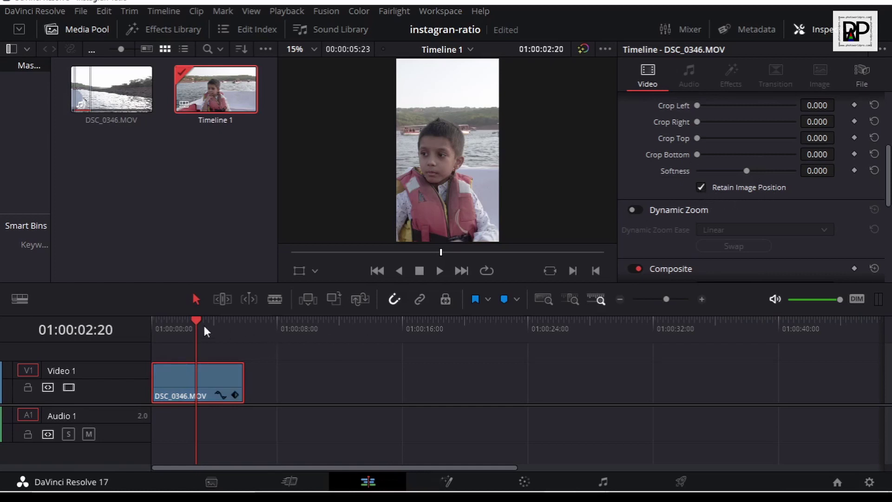
mouse_move(195, 322)
mouse_down()
mouse_move(143, 324)
mouse_move(178, 330)
mouse_move(148, 330)
mouse_move(161, 331)
mouse_up()
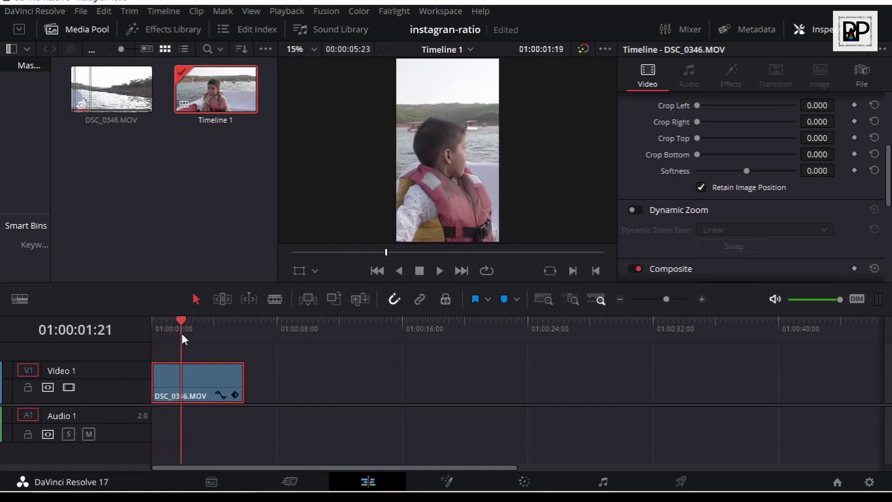
drag(161, 331, 203, 344)
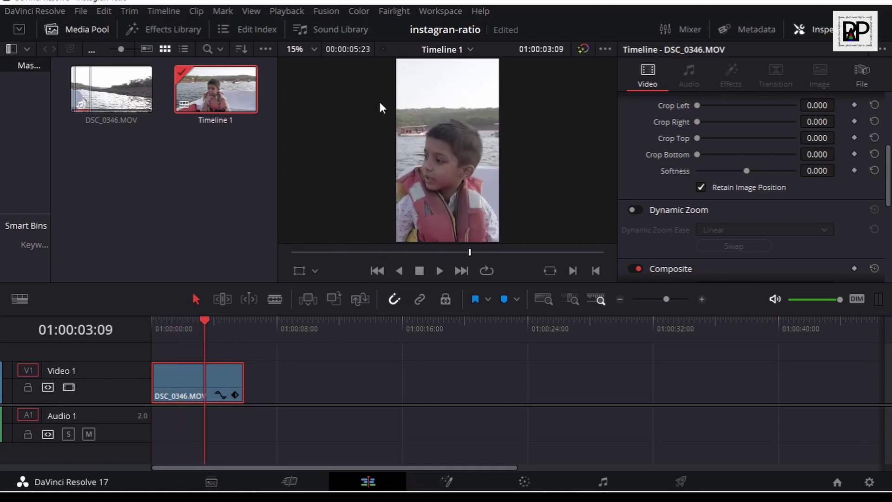
- In the Color page Primaries wheels, set Col Boost 10.50, Shadows 15.50 and saturation 54.40
click(520, 479)
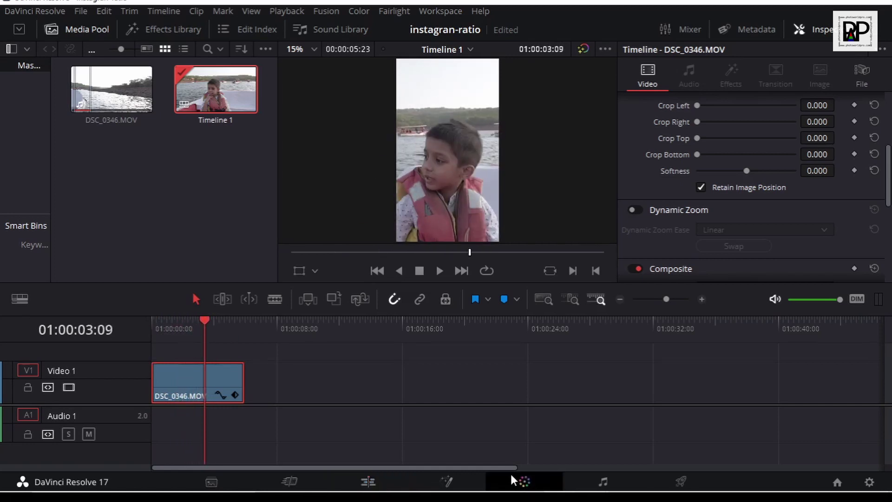
click(96, 260)
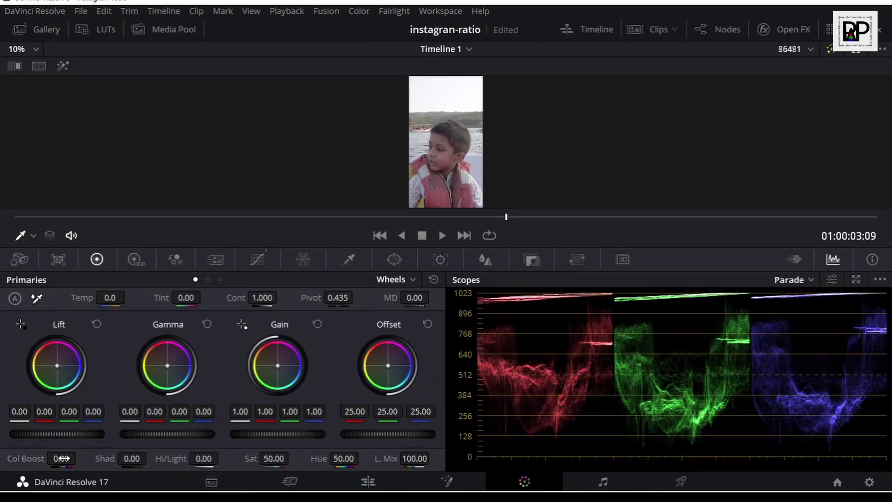
drag(60, 456, 149, 459)
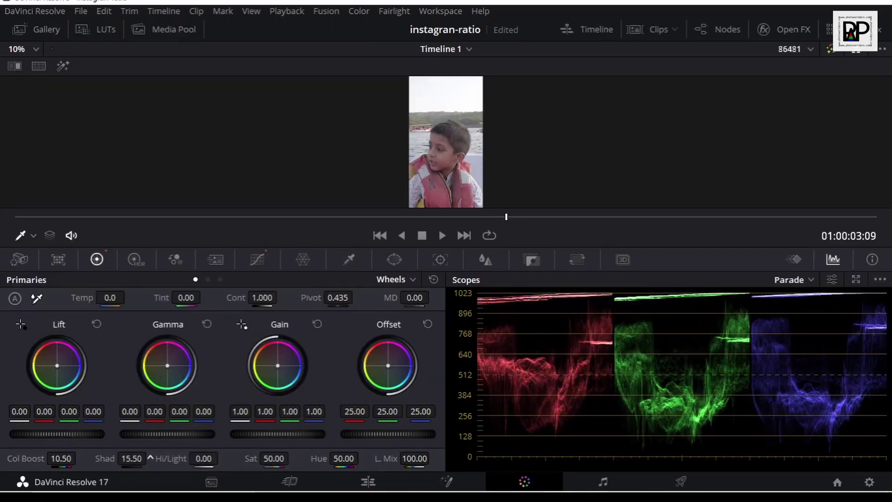
drag(273, 458, 298, 458)
drag(56, 434, 51, 434)
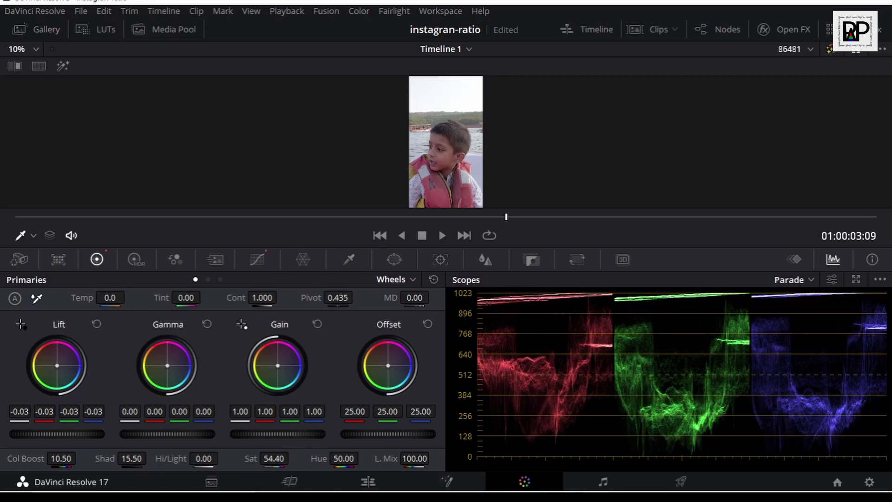
- Darken lift, gamma and gain slightly, raise contrast to 1.020, and return to the Edit page
drag(278, 434, 270, 433)
drag(168, 439, 160, 439)
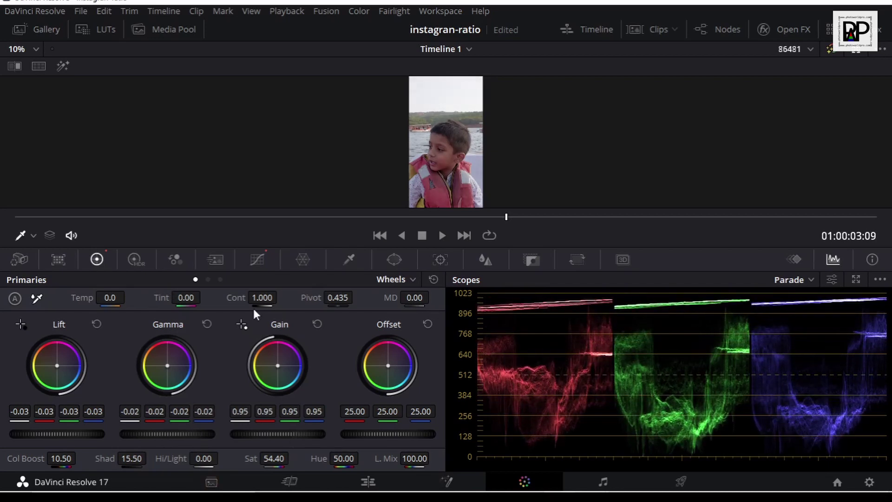
drag(262, 297, 275, 298)
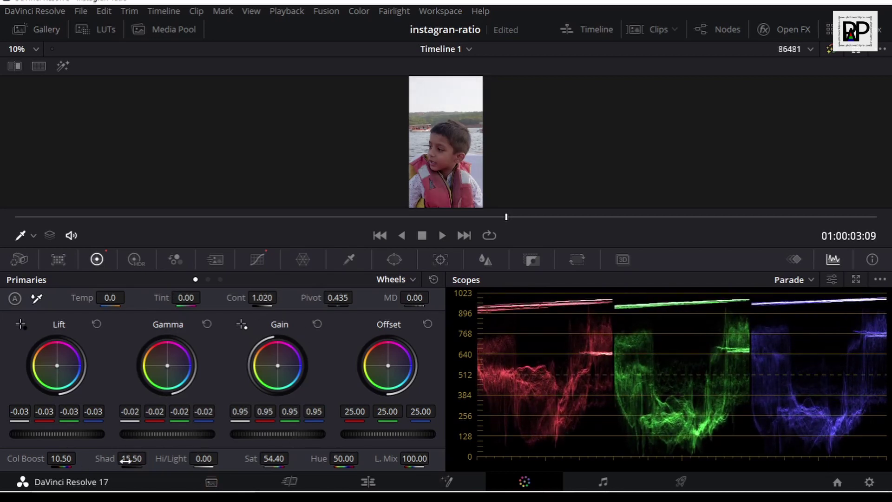
click(368, 482)
mouse_move(183, 331)
mouse_down()
mouse_move(119, 329)
mouse_move(208, 327)
mouse_move(149, 328)
mouse_up()
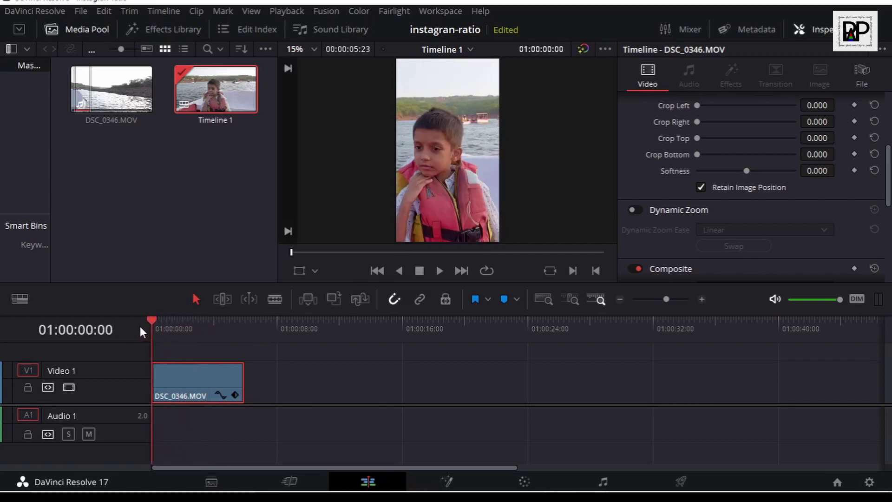
key(space)
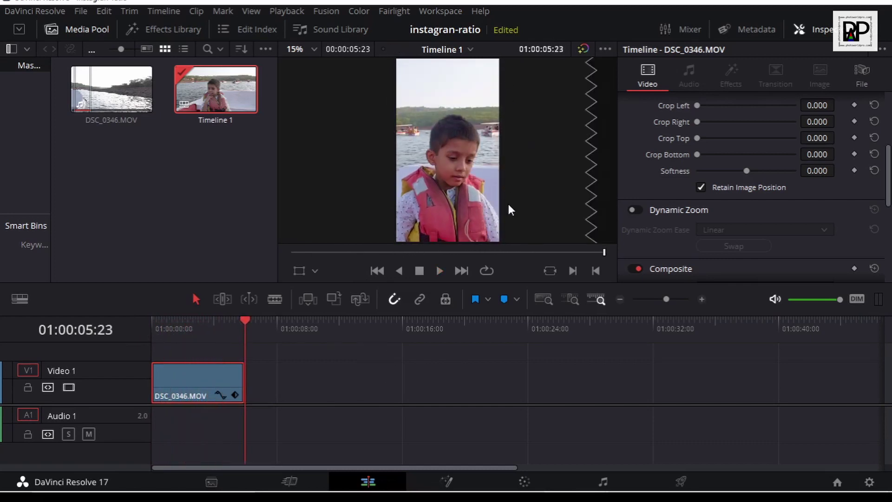
click(473, 252)
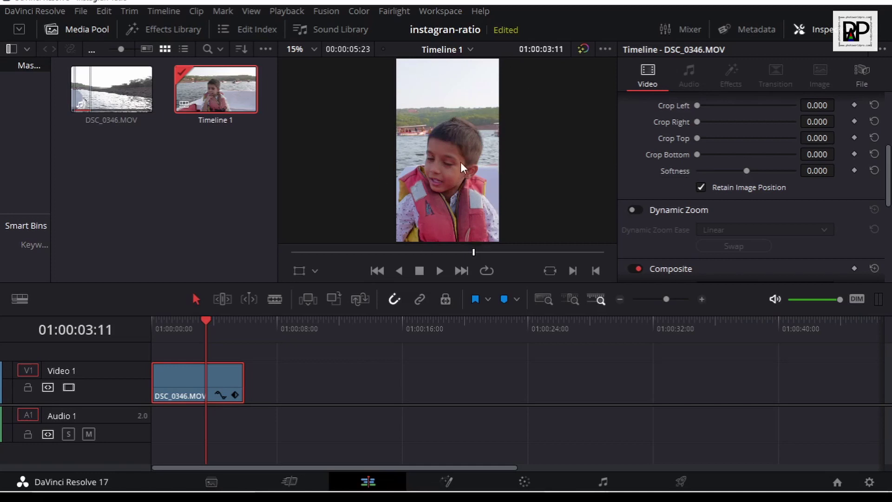
drag(193, 328, 153, 329)
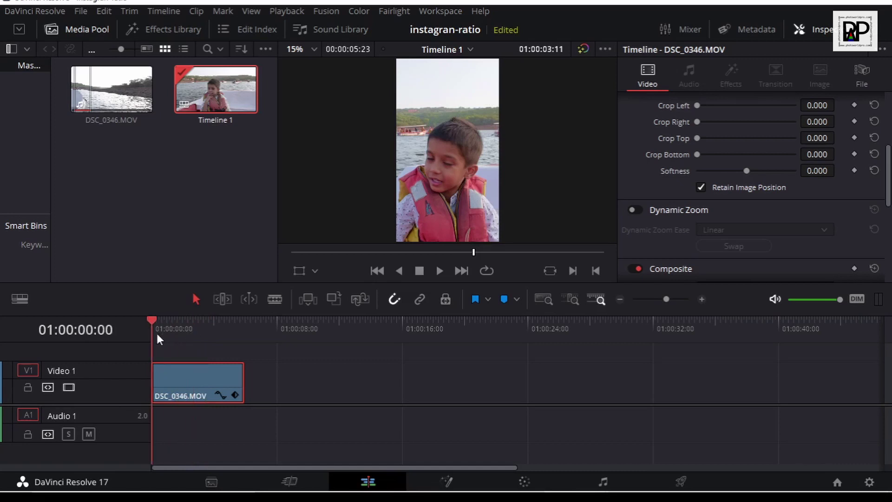
click(436, 272)
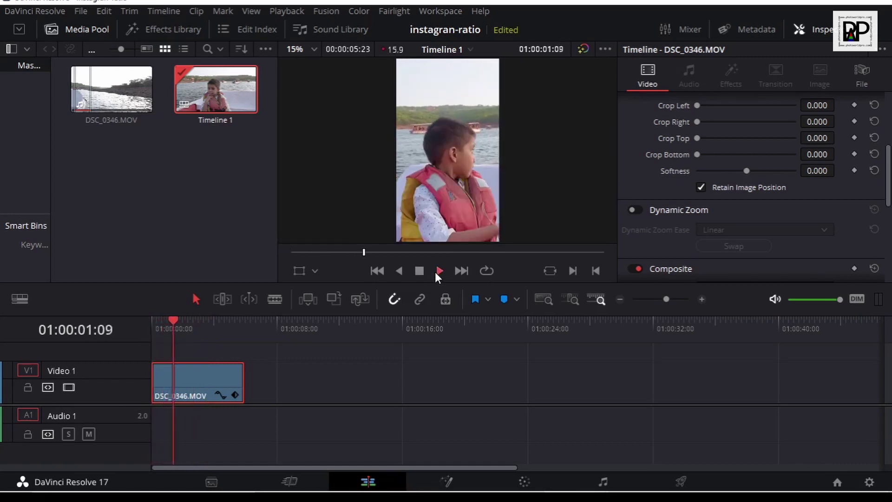